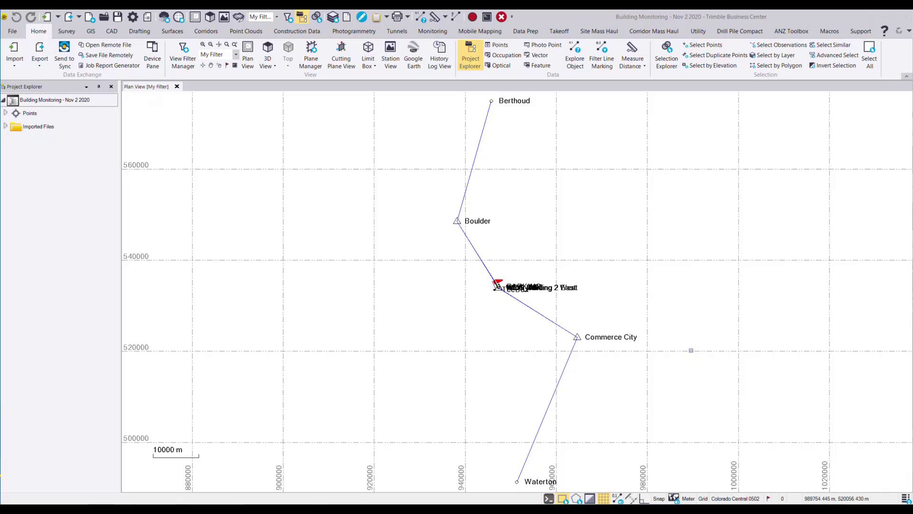
Zoom into the building point cluster and bring up the Survey adjustment commands.
{"action": "scroll", "coordinate": [523, 290], "scroll_direction": "up", "scroll_amount": 10}
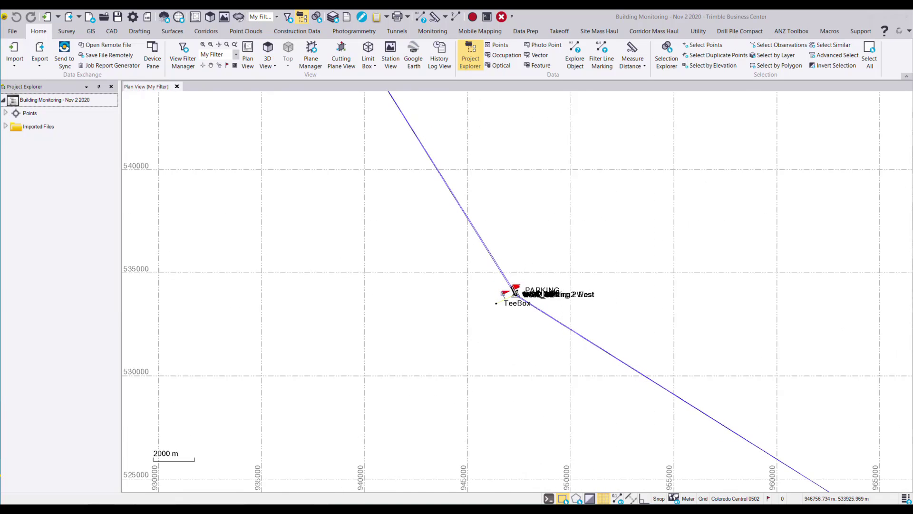
{"action": "scroll", "coordinate": [523, 291], "scroll_direction": "up", "scroll_amount": 10}
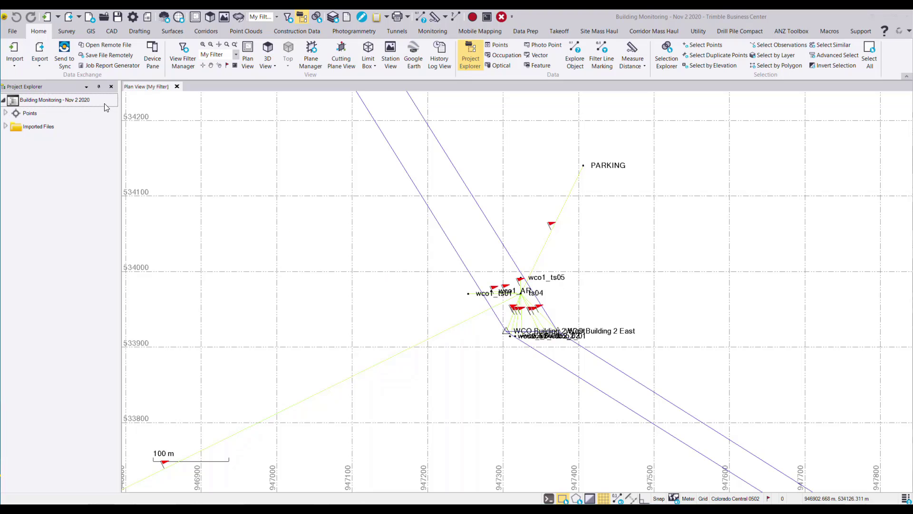
{"action": "left_click", "coordinate": [66, 33]}
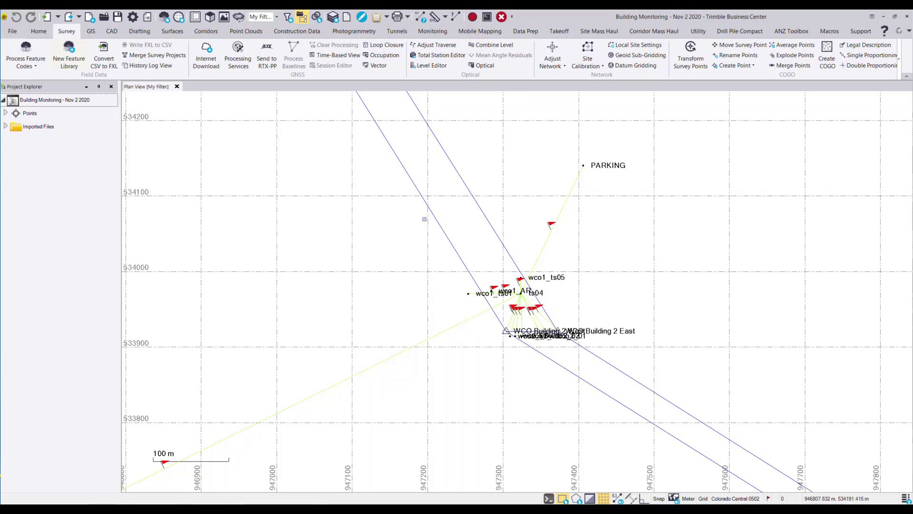
Adjust the network with Boulder and Commerce City held in 2D and height, accepting despite warnings.
{"action": "left_click", "coordinate": [553, 49]}
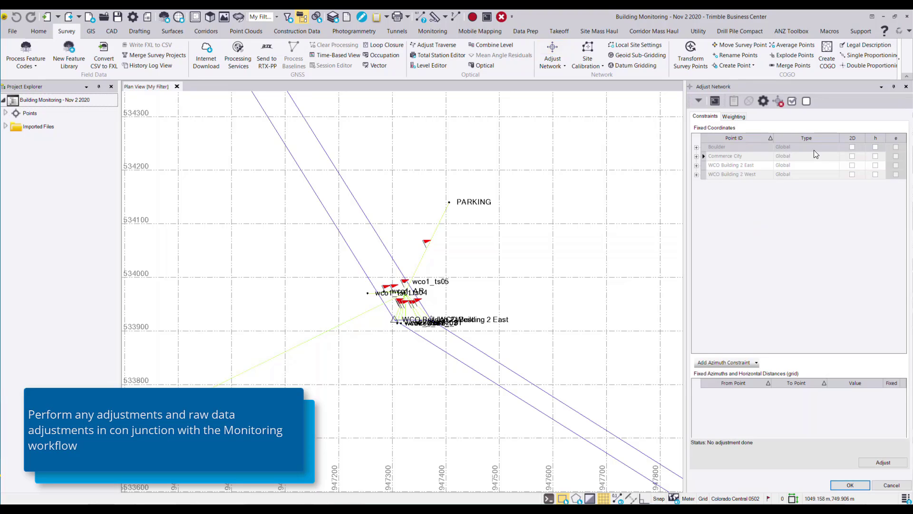
{"action": "left_click", "coordinate": [852, 147]}
{"action": "left_click", "coordinate": [875, 147]}
{"action": "left_click", "coordinate": [875, 156]}
{"action": "left_click", "coordinate": [852, 156]}
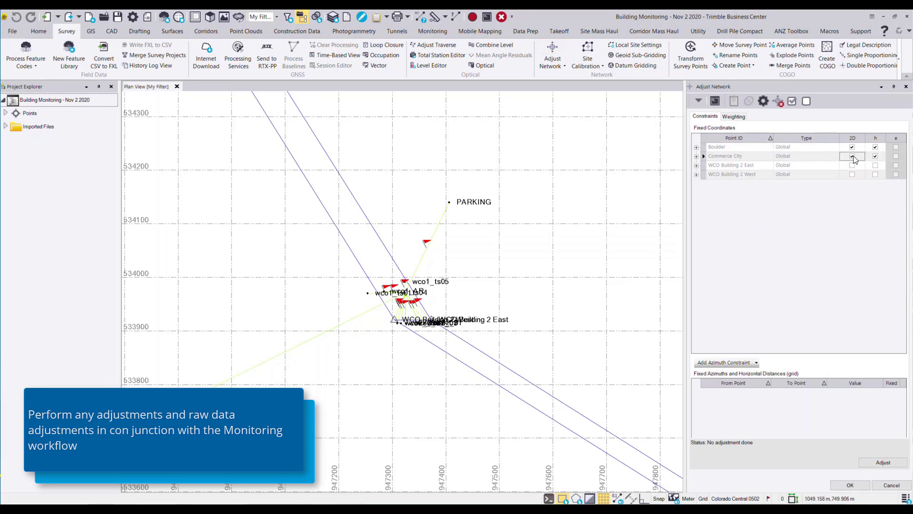
{"action": "left_click", "coordinate": [876, 463]}
{"action": "left_click", "coordinate": [537, 274]}
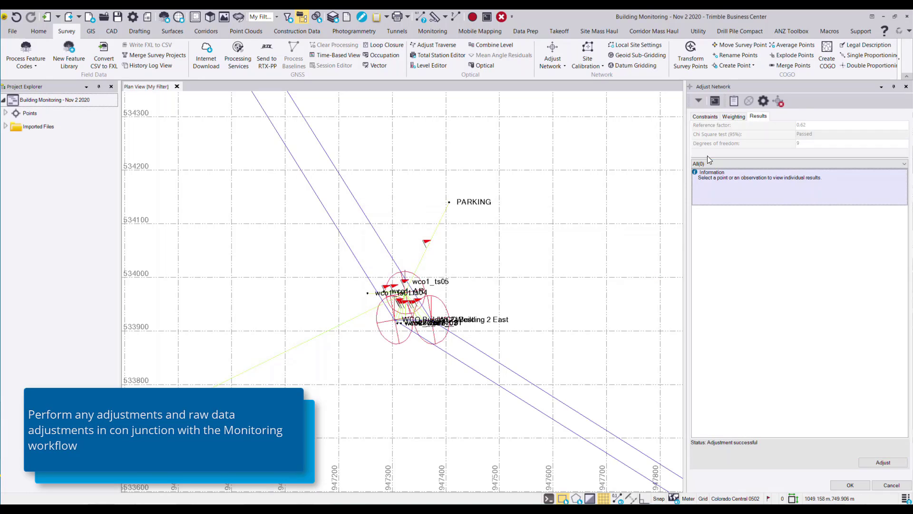
{"action": "left_click", "coordinate": [850, 485]}
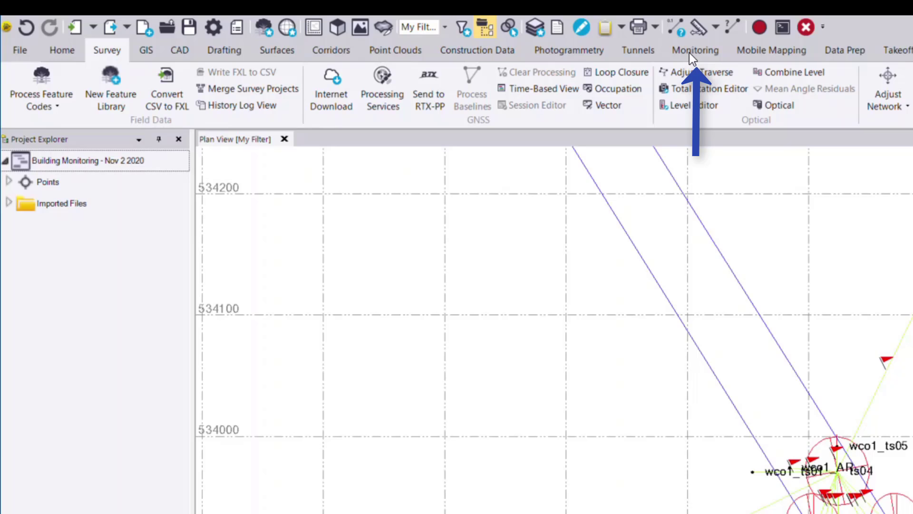
Launch Assign Monitoring Project from the Monitoring tools, bringing up the Trimble ID sign-in.
{"action": "left_click", "coordinate": [692, 58]}
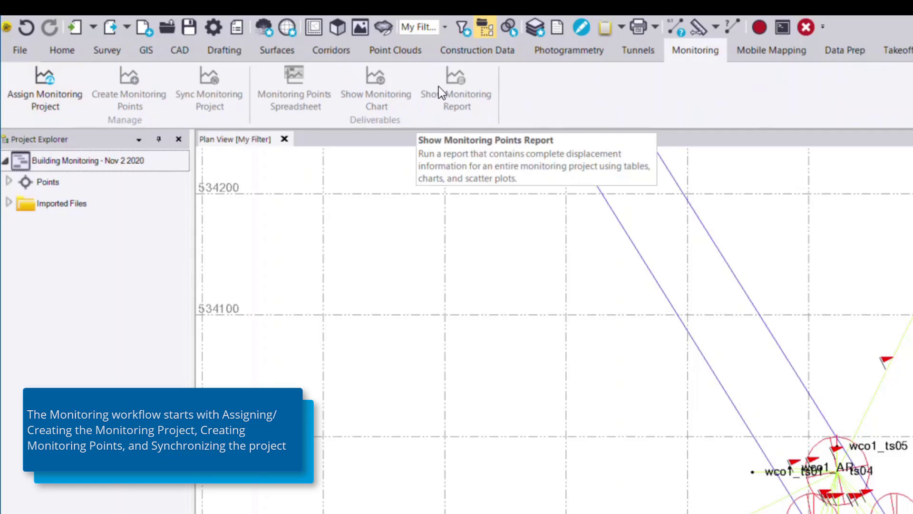
{"action": "left_click", "coordinate": [65, 104]}
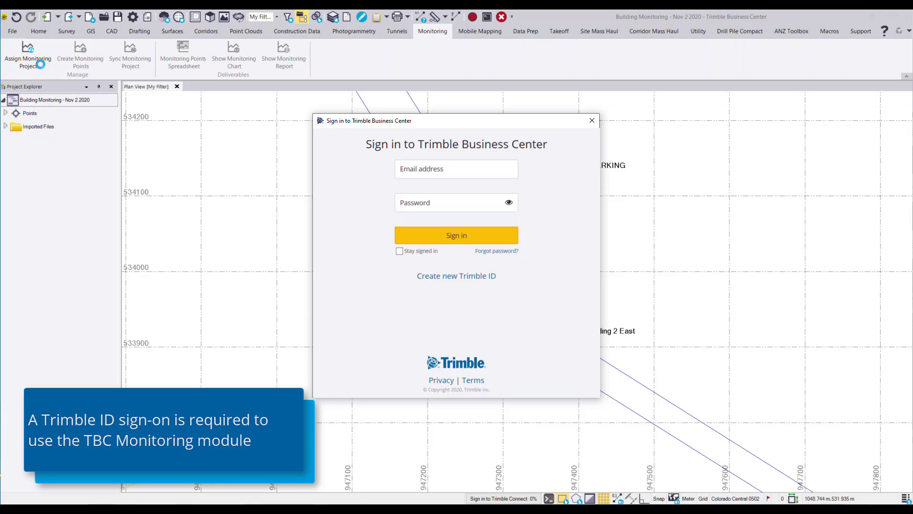
Sign in with the Trimble ID and browse the list of available monitoring projects.
{"action": "key", "text": "Return"}
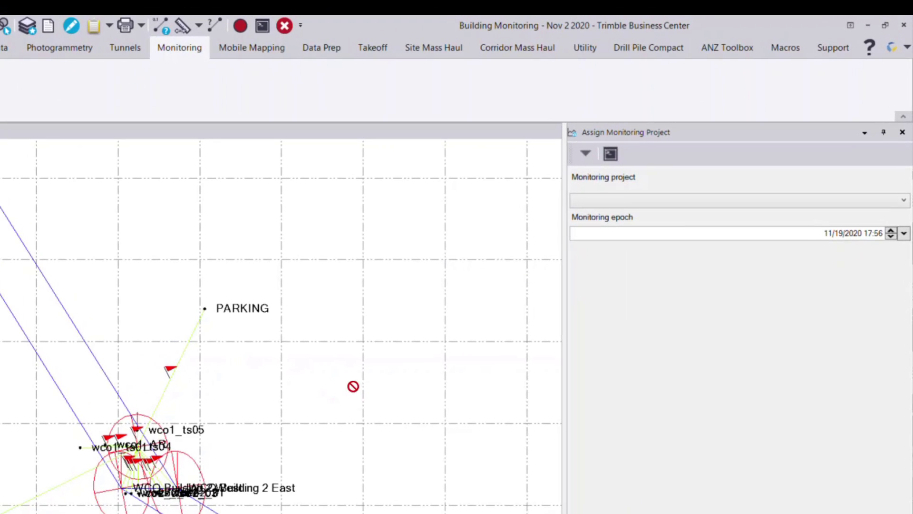
{"action": "left_click", "coordinate": [904, 200]}
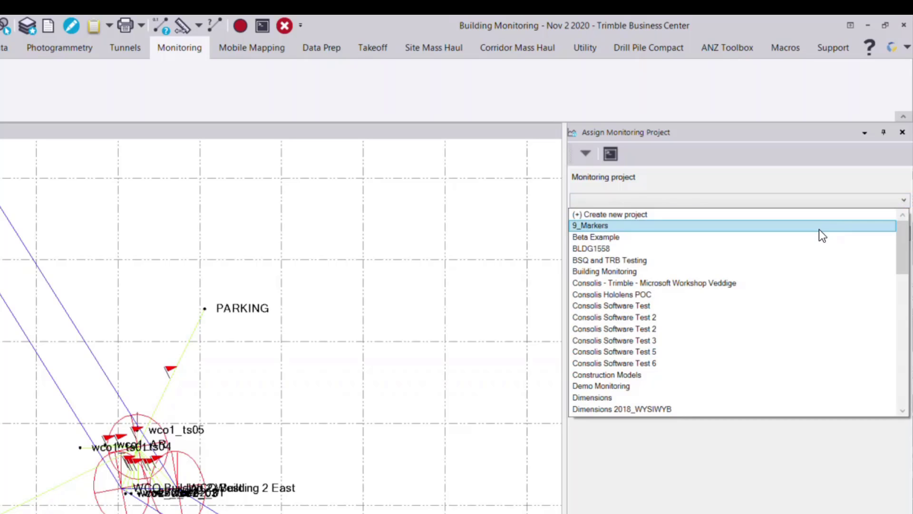
{"action": "scroll", "coordinate": [819, 230], "scroll_direction": "down", "scroll_amount": 7}
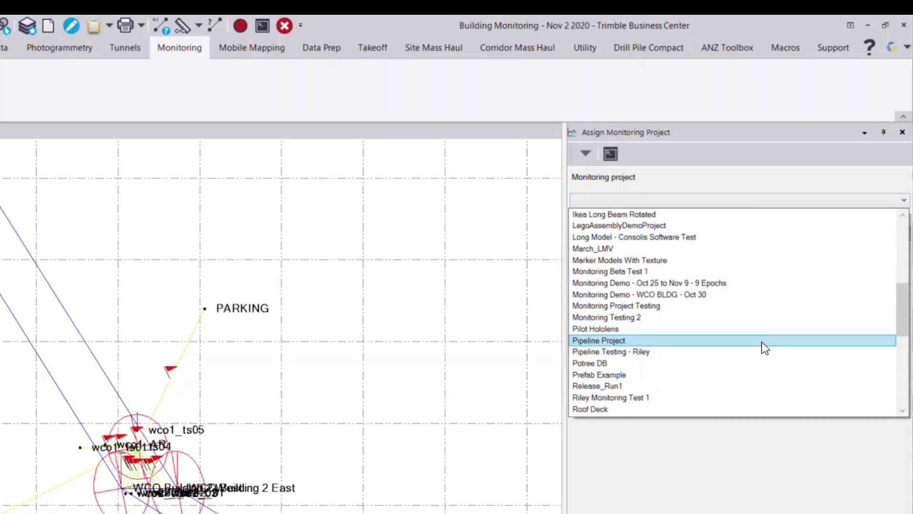
{"action": "scroll", "coordinate": [761, 345], "scroll_direction": "down", "scroll_amount": 2}
{"action": "scroll", "coordinate": [660, 269], "scroll_direction": "down", "scroll_amount": 2}
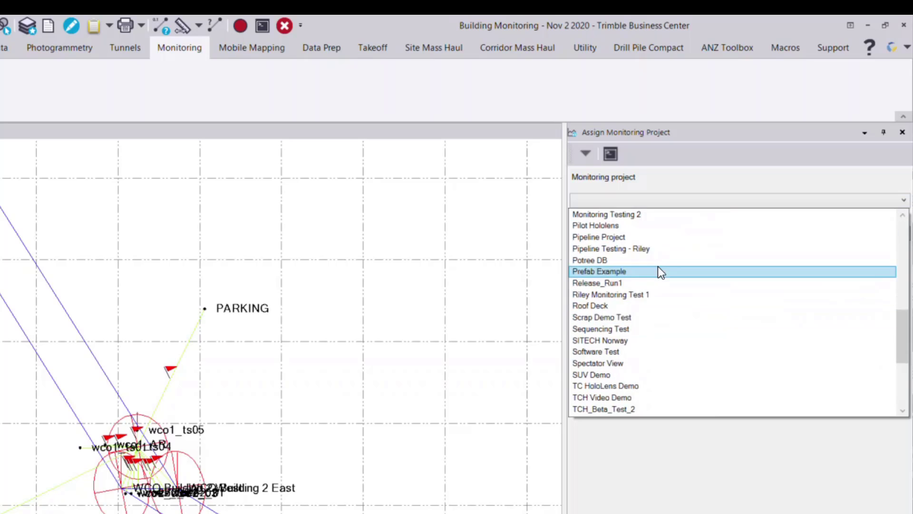
{"action": "scroll", "coordinate": [660, 269], "scroll_direction": "up", "scroll_amount": 10}
{"action": "scroll", "coordinate": [661, 269], "scroll_direction": "up", "scroll_amount": 1}
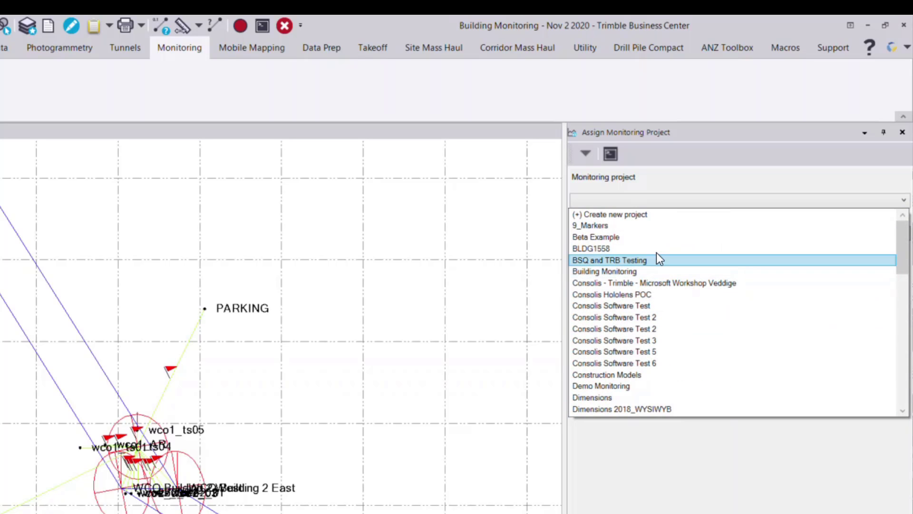
Create a new cloud monitoring project named 'Building Monitoring Example'.
{"action": "left_click", "coordinate": [632, 215]}
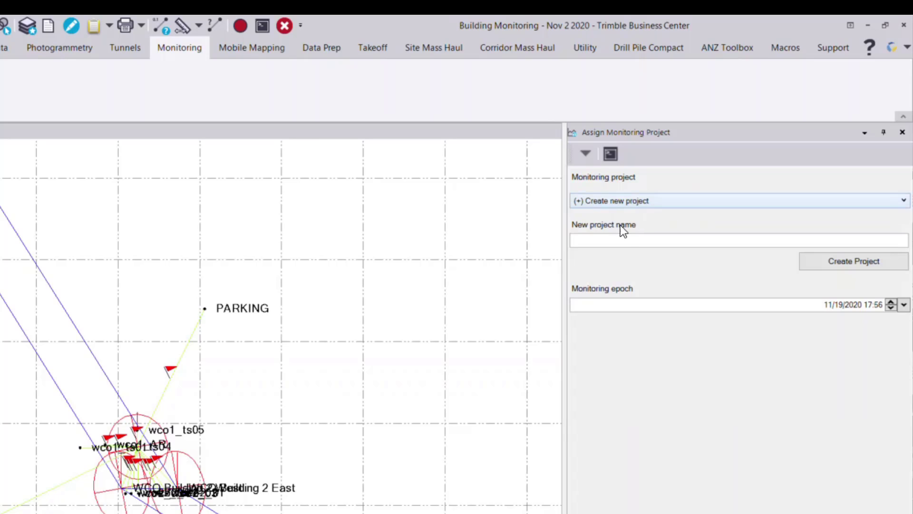
{"action": "left_click", "coordinate": [623, 240]}
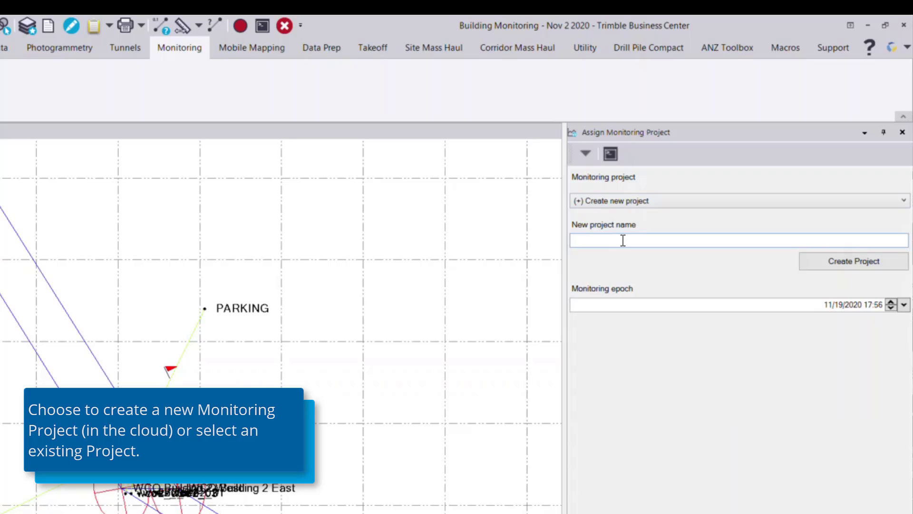
{"action": "type", "text": "Building Moniter"}
{"action": "key", "text": "BackSpace"}
{"action": "key", "text": "BackSpace"}
{"action": "type", "text": "oring Example"}
{"action": "left_click", "coordinate": [871, 267]}
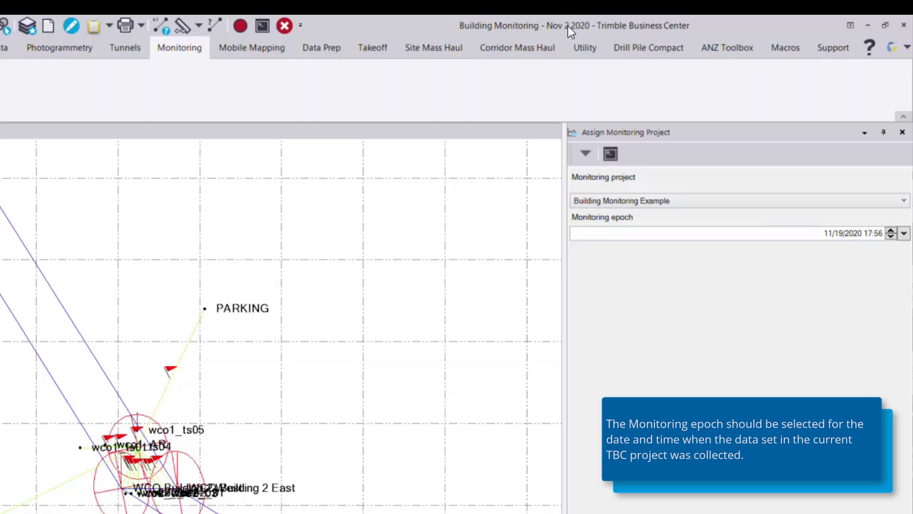
Set the monitoring epoch to 11/02/2020 17:56 and save the project assignment.
{"action": "left_click", "coordinate": [851, 233]}
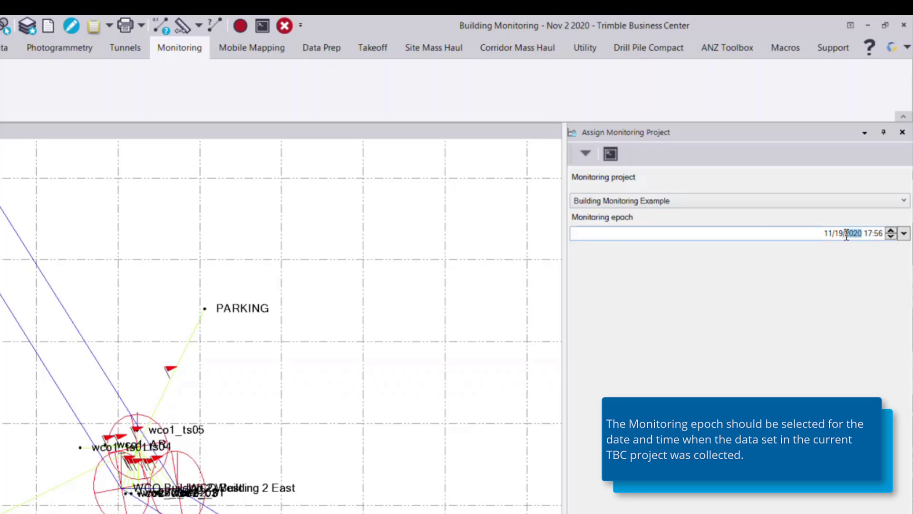
{"action": "left_click", "coordinate": [904, 233]}
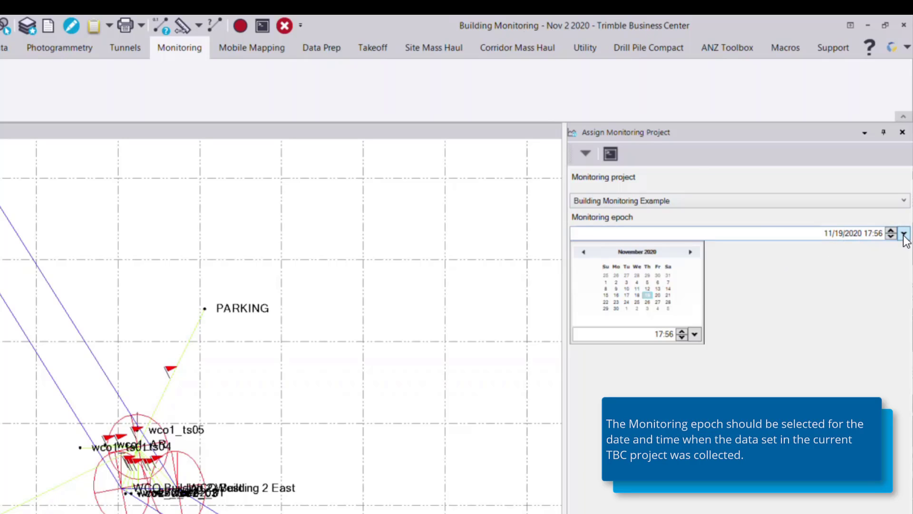
{"action": "left_click", "coordinate": [615, 282]}
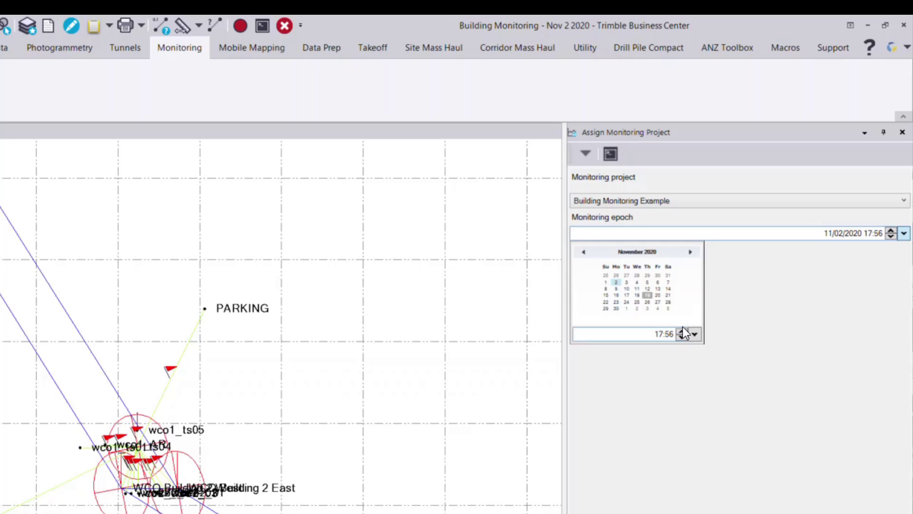
{"action": "left_click", "coordinate": [755, 325]}
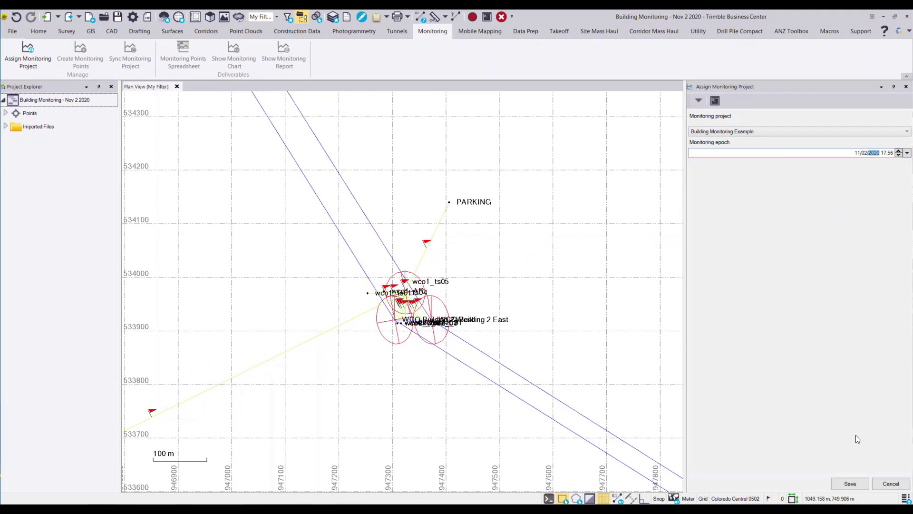
{"action": "left_click", "coordinate": [851, 484]}
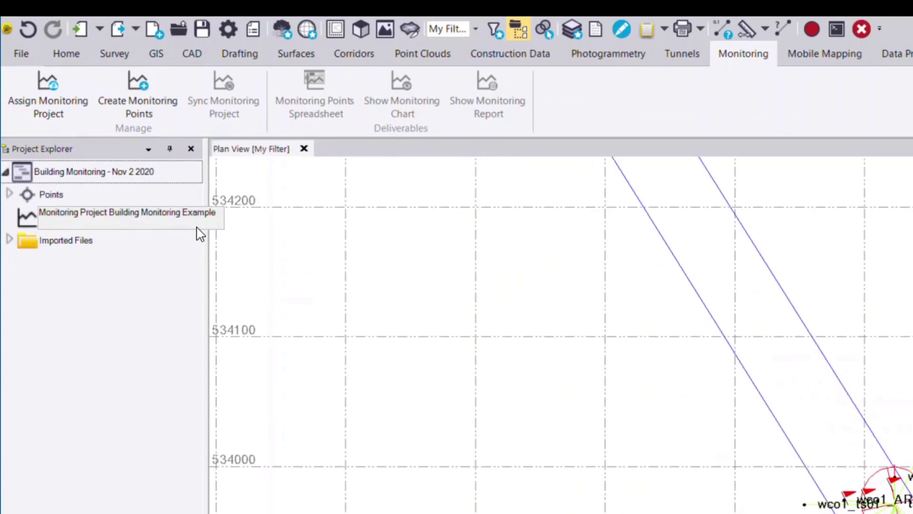
Widen the Project Explorer and select the Monitoring Project Building Monitoring Example node.
{"action": "left_click_drag", "start_coordinate": [204, 237], "coordinate": [347, 245]}
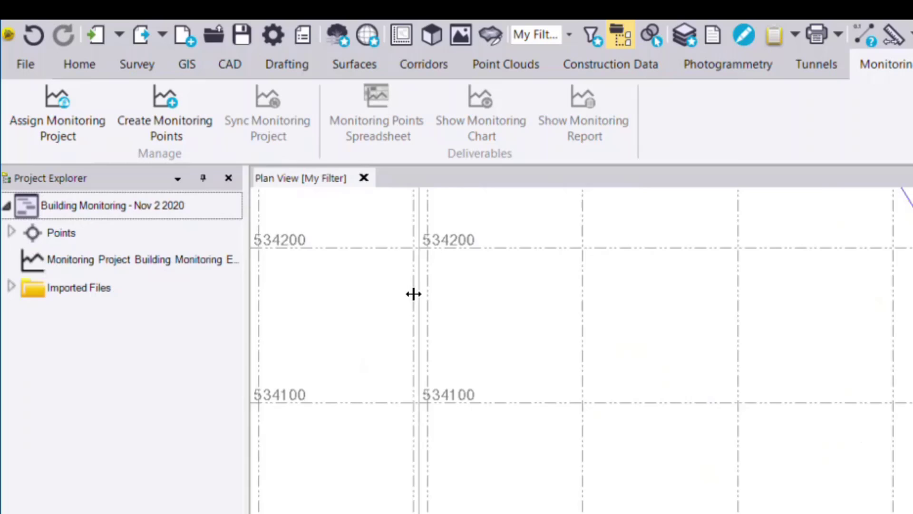
{"action": "left_click", "coordinate": [266, 265]}
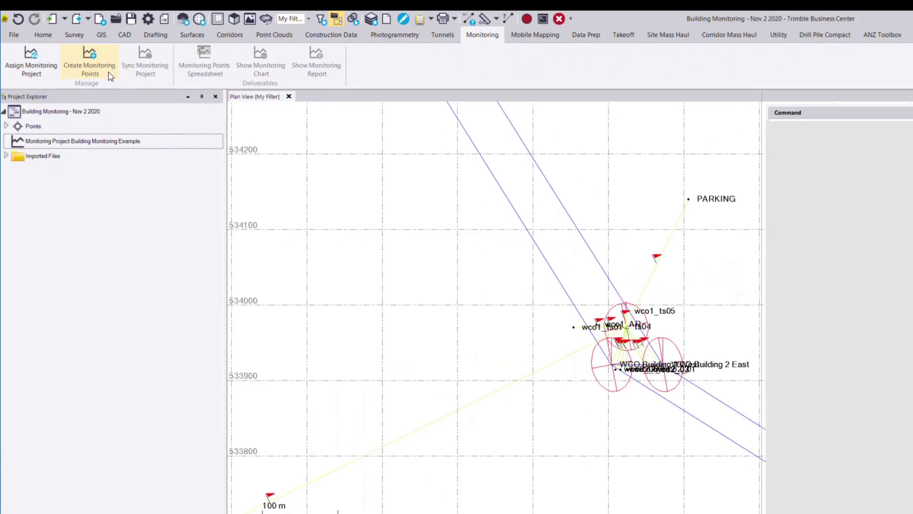
Window-select all 18 plan points and create them as monitoring points.
{"action": "left_click", "coordinate": [200, 133]}
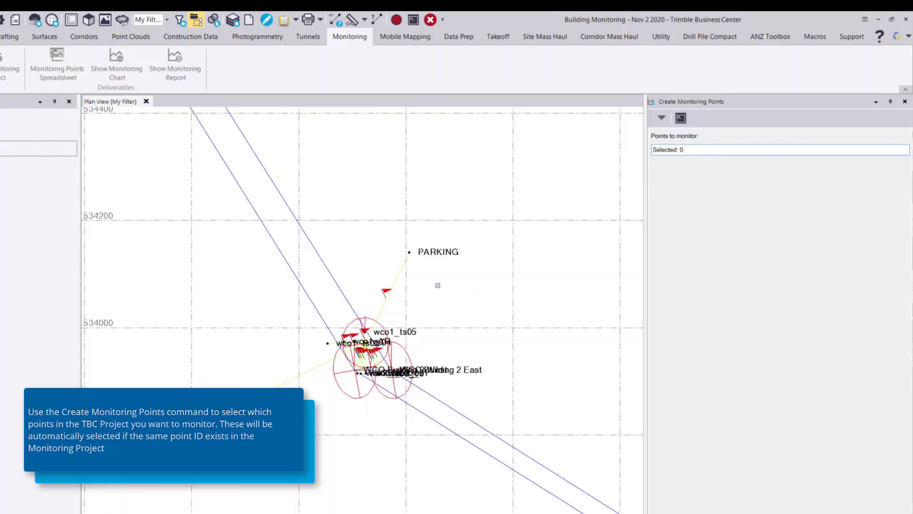
{"action": "scroll", "coordinate": [437, 285], "scroll_direction": "down", "scroll_amount": 15}
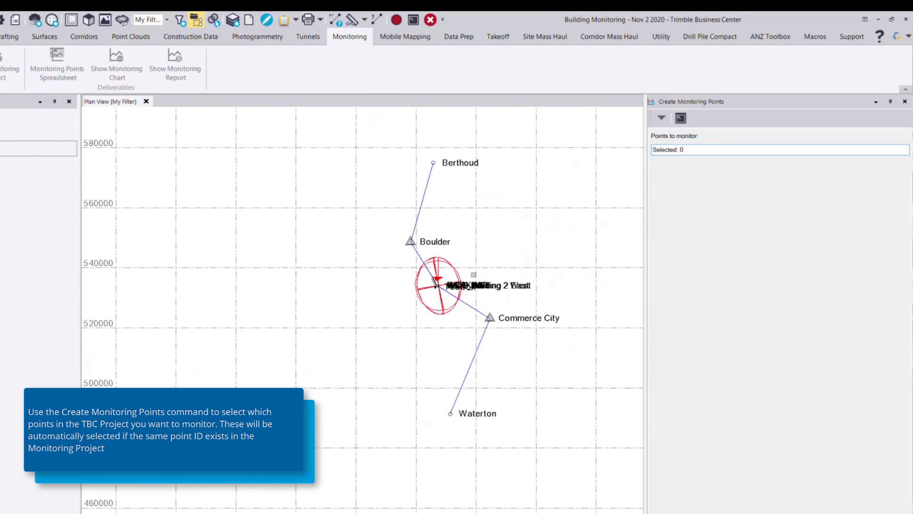
{"action": "left_click_drag", "start_coordinate": [603, 486], "coordinate": [347, 135]}
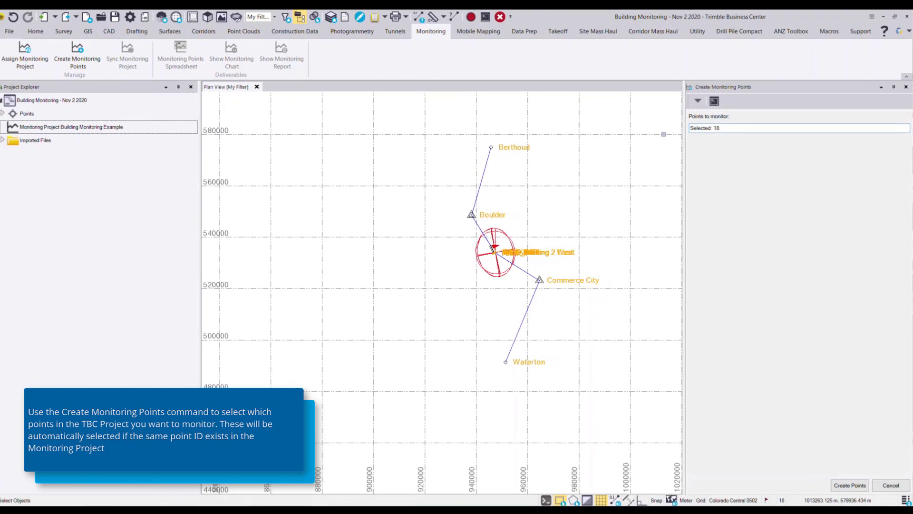
{"action": "left_click", "coordinate": [849, 484]}
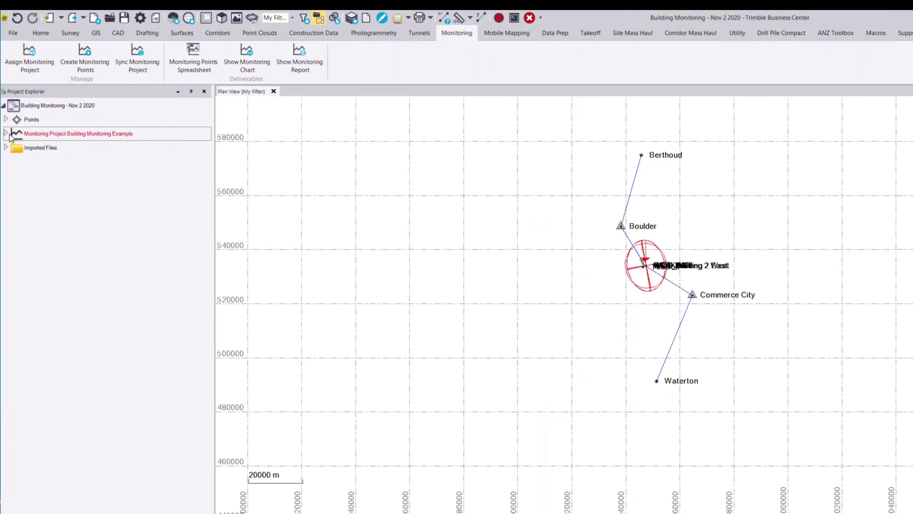
Expand the Monitoring Points list and sync the monitoring project to the Trimble Connect cloud.
{"action": "left_click", "coordinate": [8, 134]}
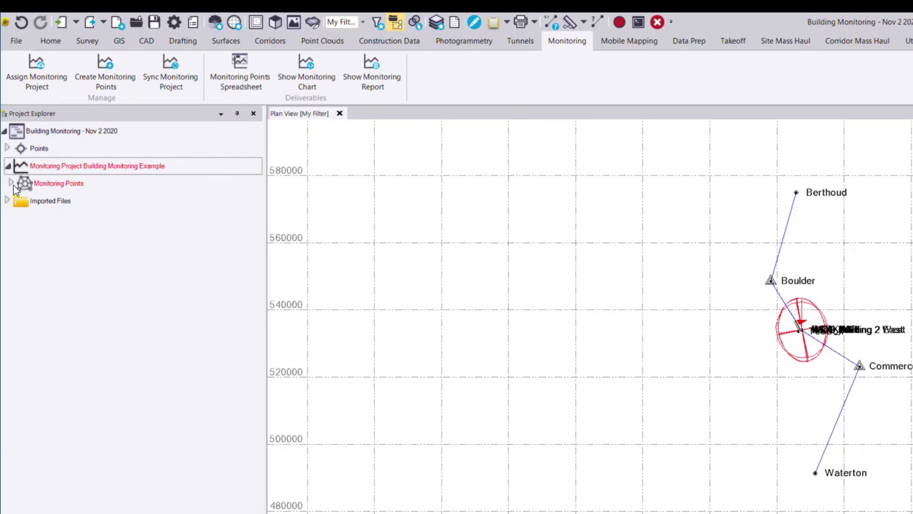
{"action": "left_click", "coordinate": [11, 183]}
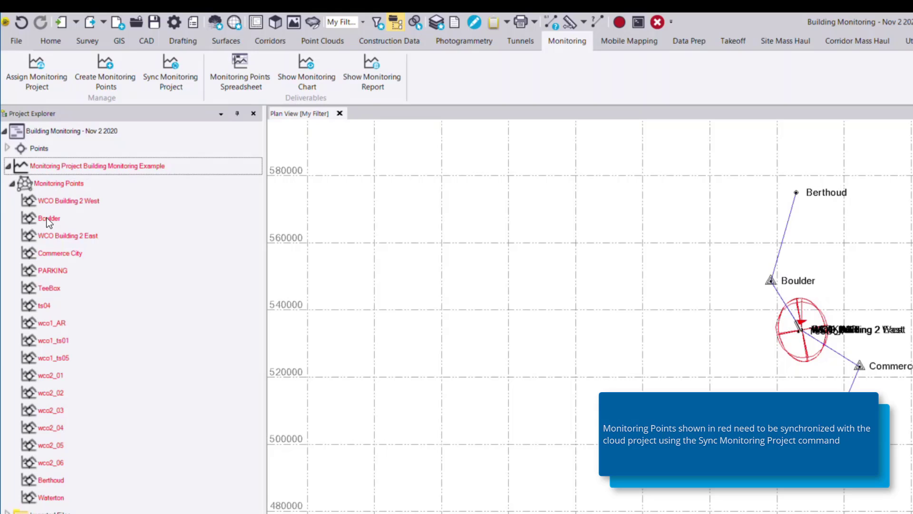
{"action": "left_click", "coordinate": [172, 87]}
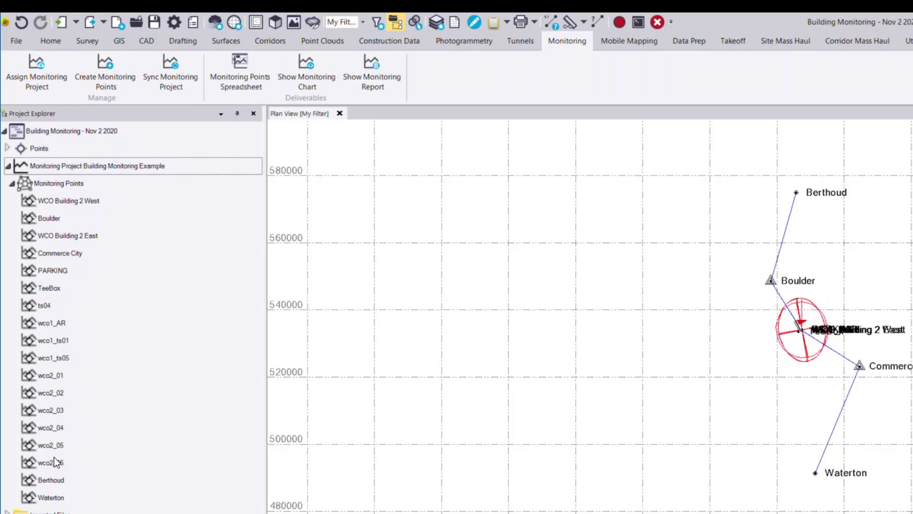
In wco2_02's properties, change the 3D alarm threshold from 0.012 m to 0.030 m.
{"action": "left_click", "coordinate": [55, 396]}
{"action": "right_click", "coordinate": [64, 394]}
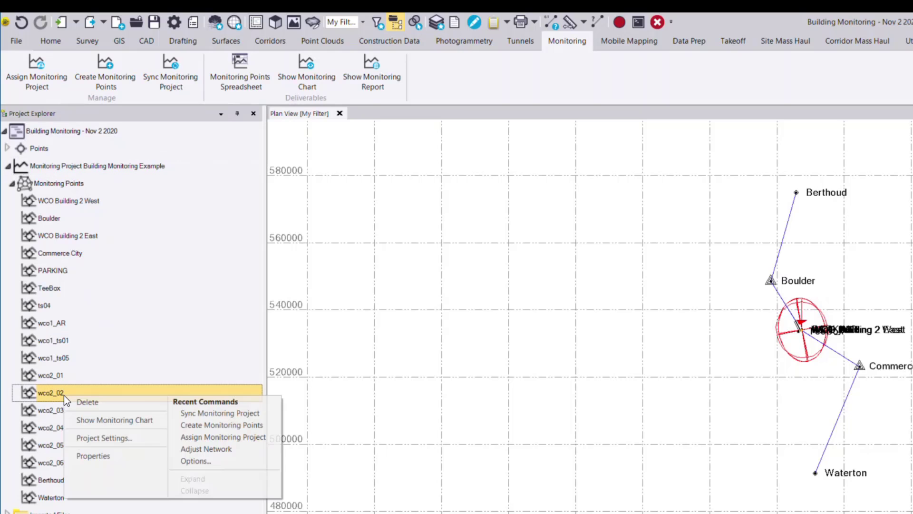
{"action": "left_click", "coordinate": [105, 455]}
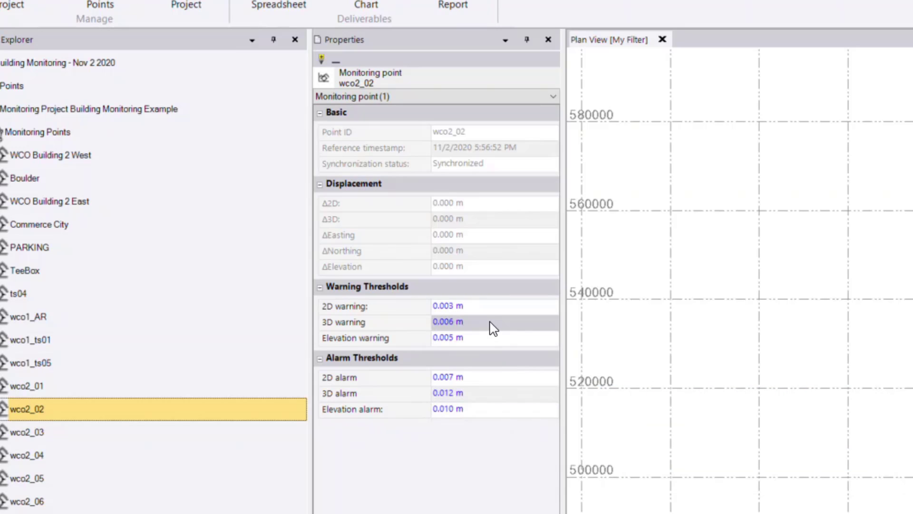
{"action": "left_click", "coordinate": [485, 392]}
{"action": "left_click_drag", "start_coordinate": [485, 393], "coordinate": [403, 392]}
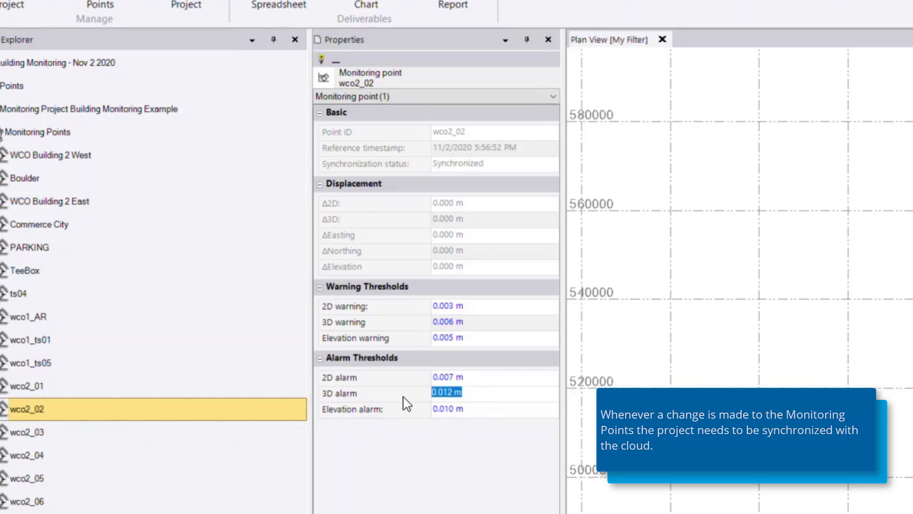
{"action": "type", "text": "0.030"}
{"action": "key", "text": "Return"}
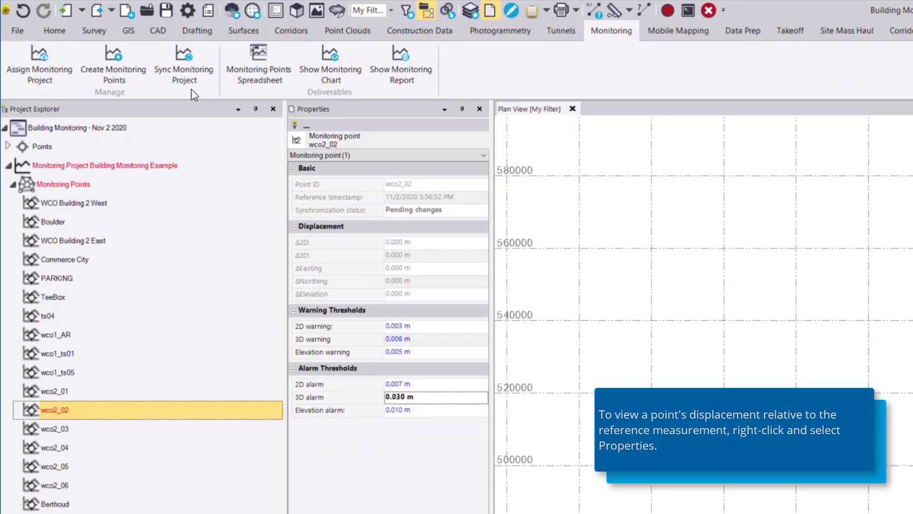
Sync the monitoring project to push wco2_02's 0.030 m 3D alarm threshold to the cloud.
{"action": "left_click", "coordinate": [198, 77]}
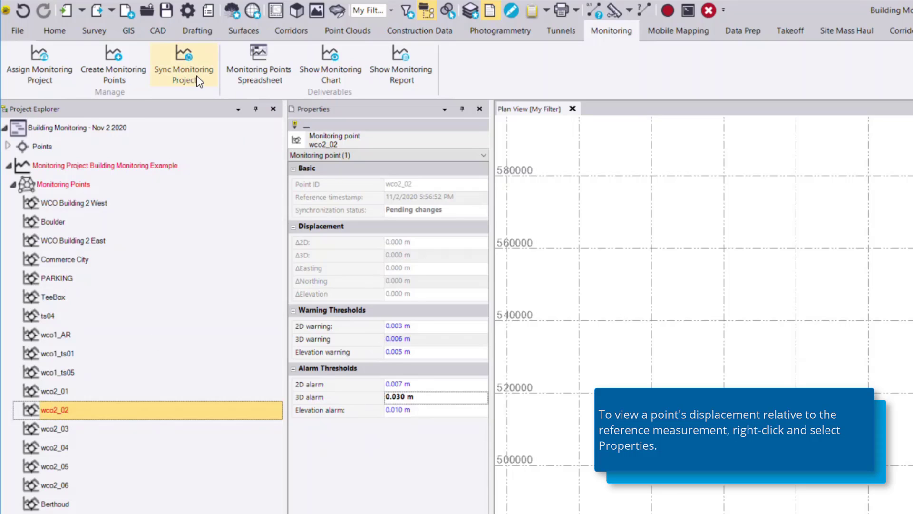